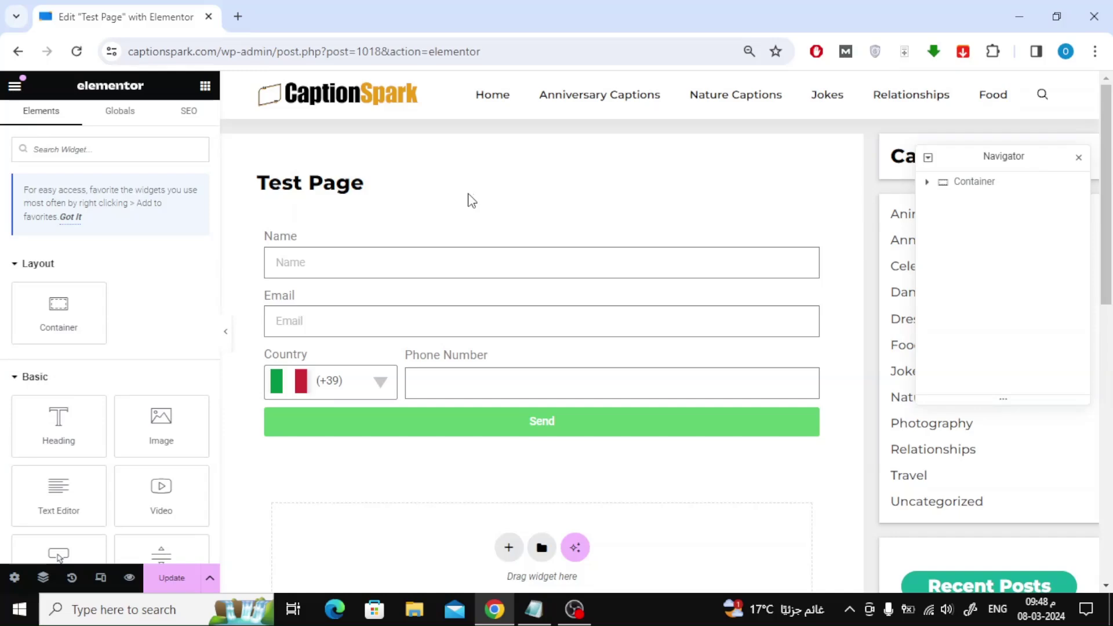
scroll(97, 277, "down", 1)
scroll(97, 275, "down", 1)
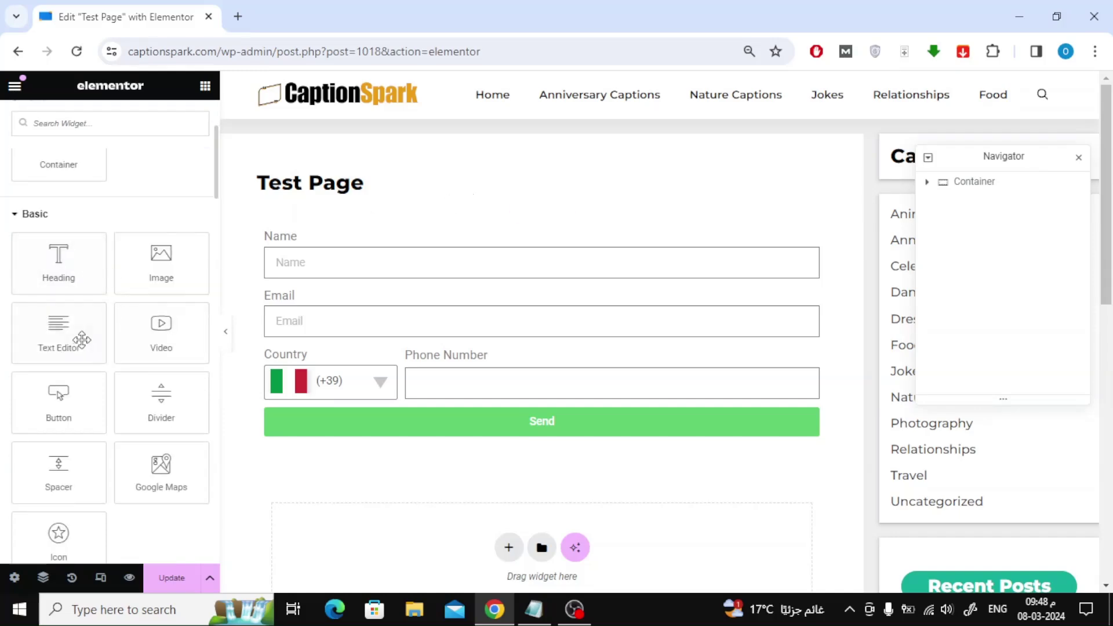
- Drag a Text Editor widget with Lorem ipsum text below the contact form's Send button
left_click_drag(81, 339, 485, 473)
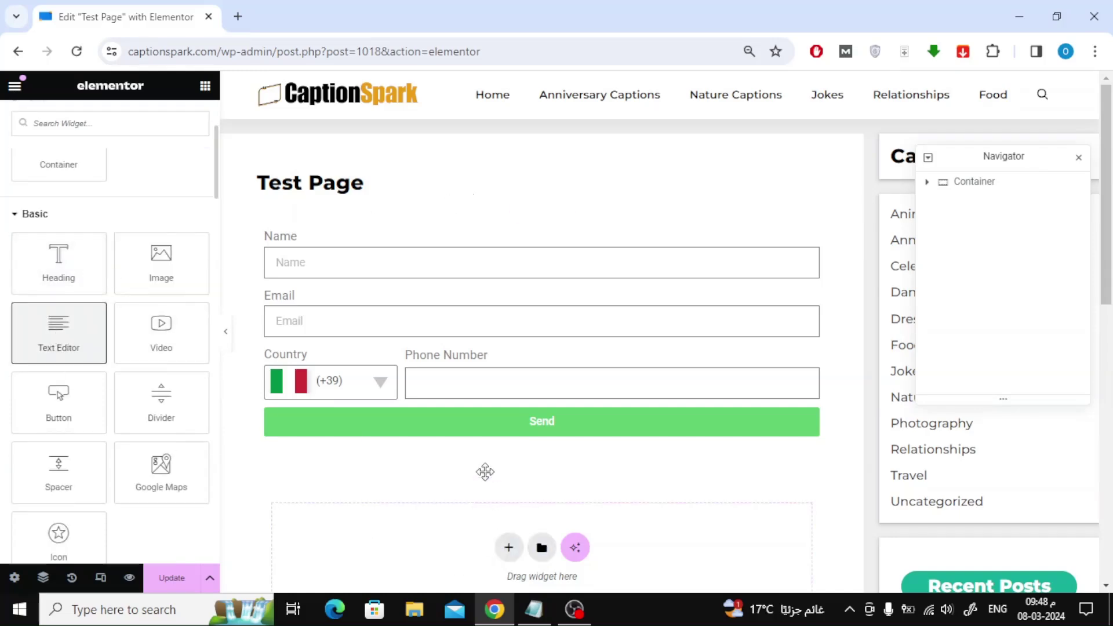
scroll(479, 460, "down", 1)
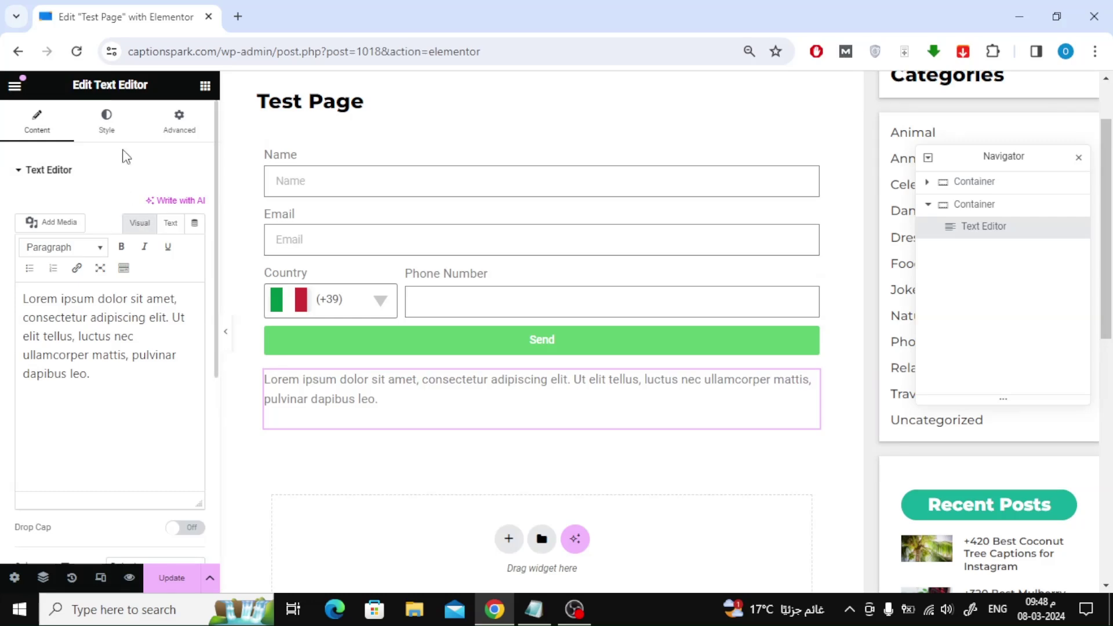
- Add the CSS class 'mytext' to the text block in its Advanced settings
left_click(175, 123)
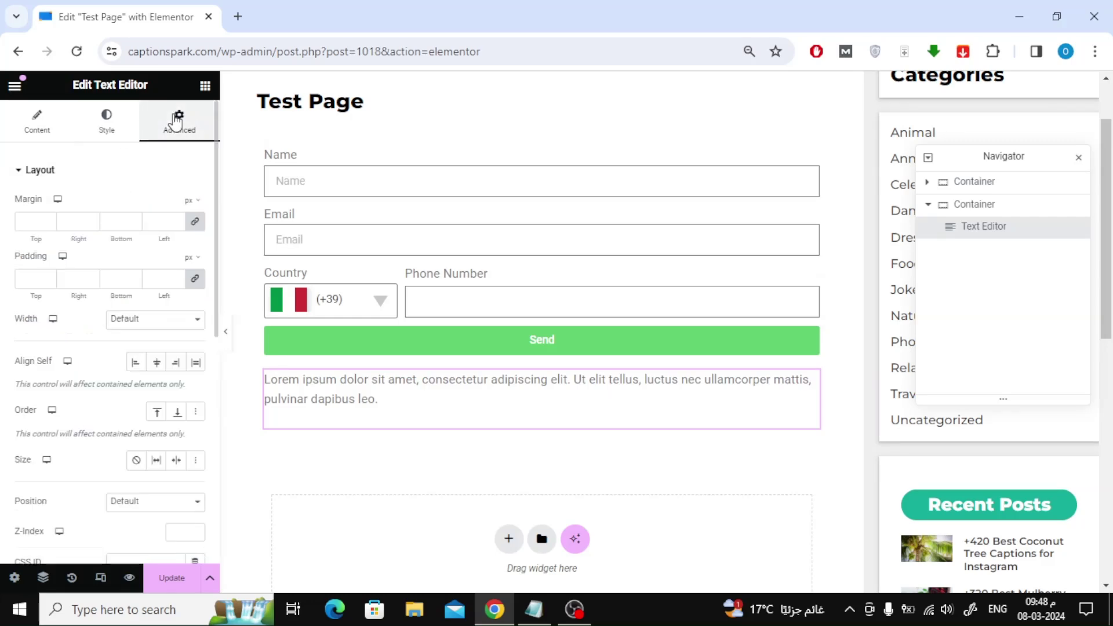
scroll(116, 197, "down", 2)
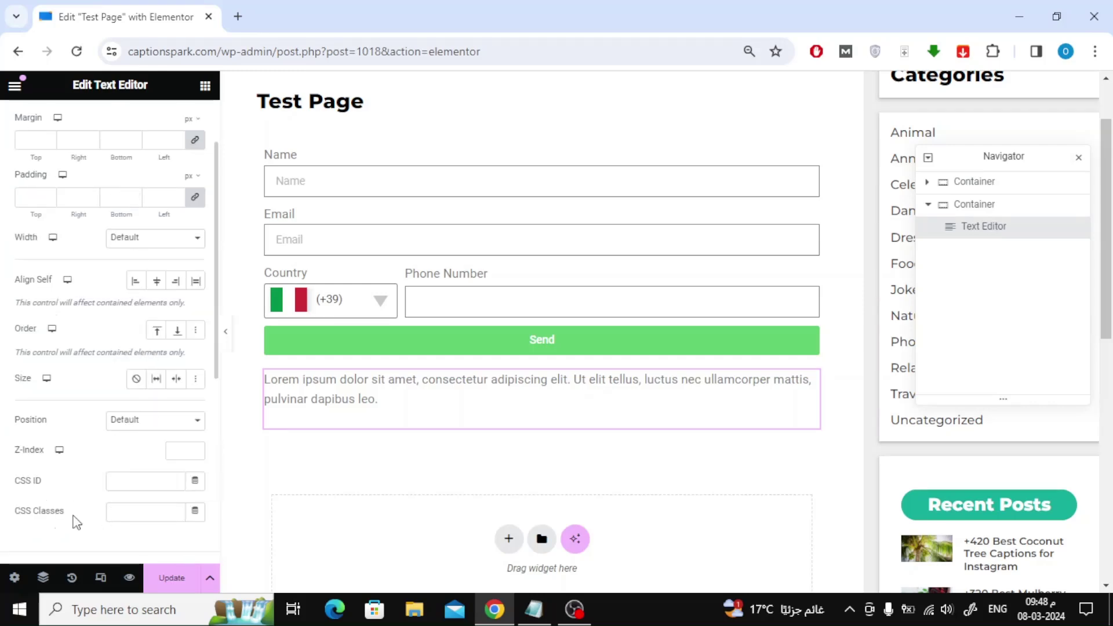
left_click(139, 511)
type("mytext")
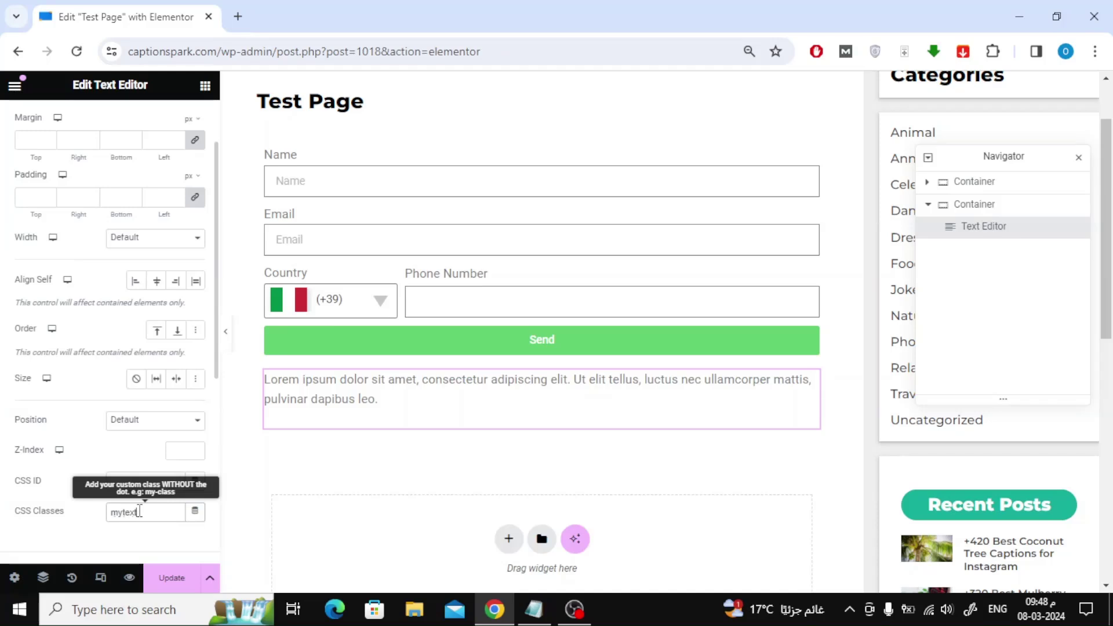
scroll(122, 293, "up", 2)
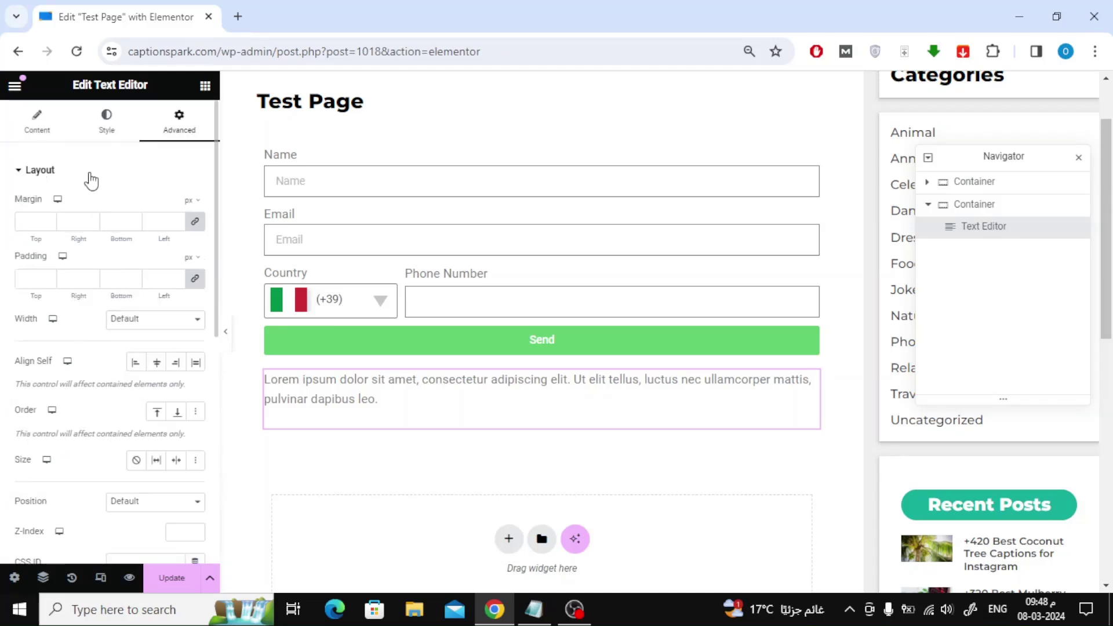
- Place an HTML widget below the text block and bring up the Notepad CSS rules
left_click(14, 85)
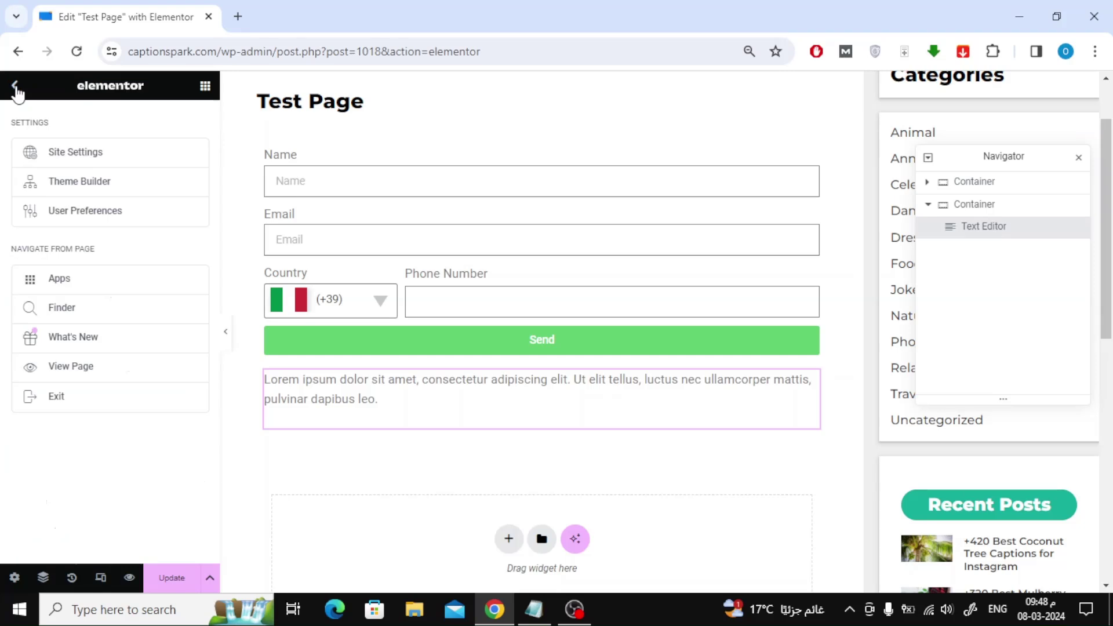
left_click(205, 85)
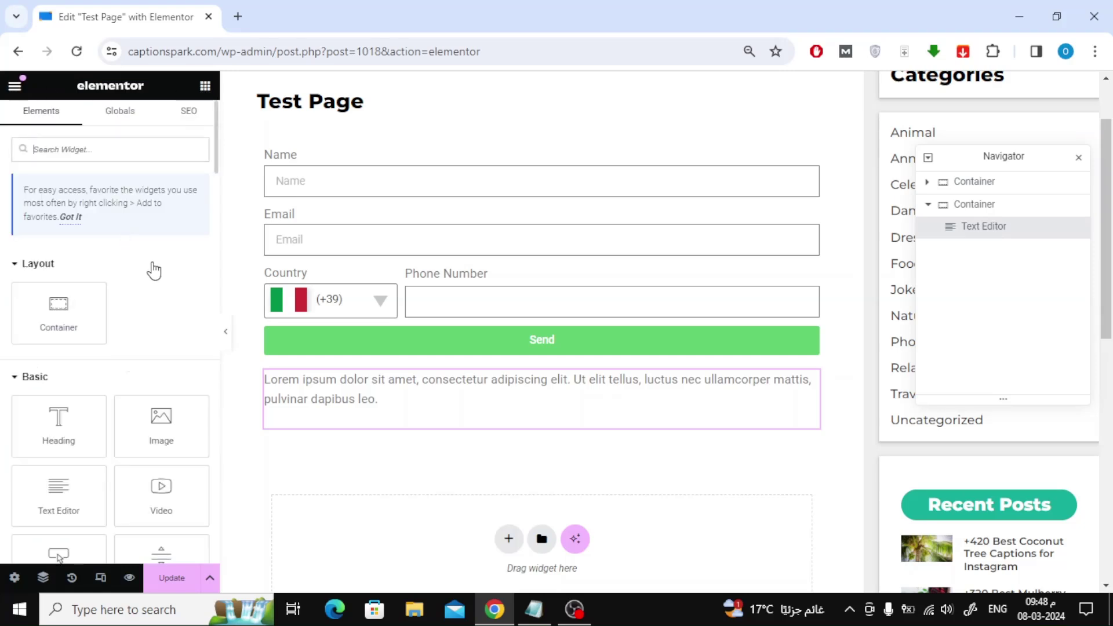
type("html")
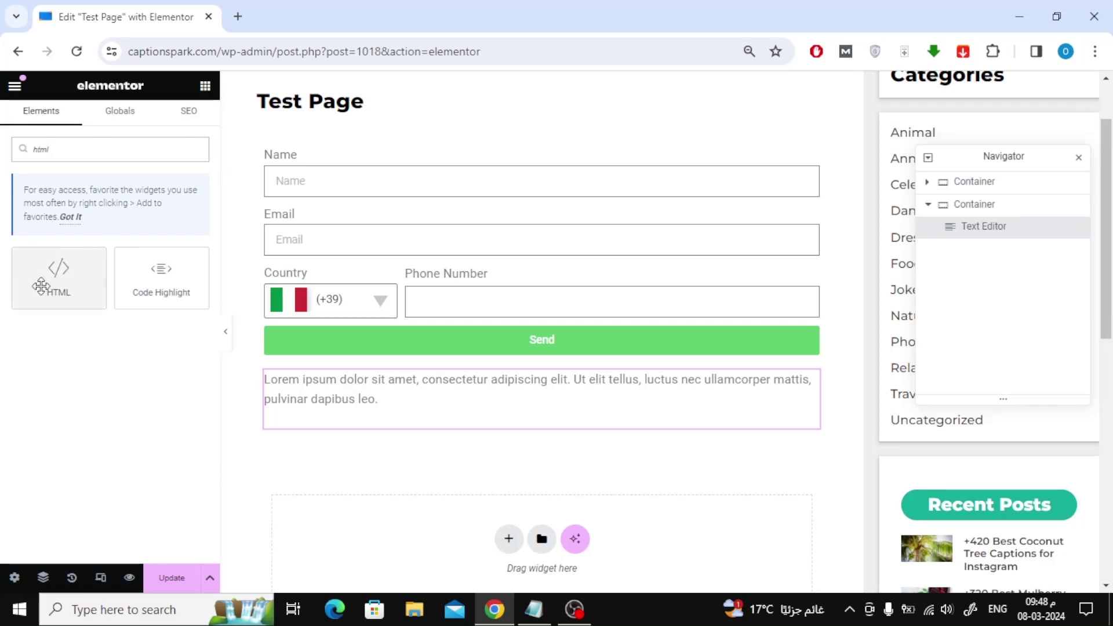
left_click_drag(58, 276, 488, 535)
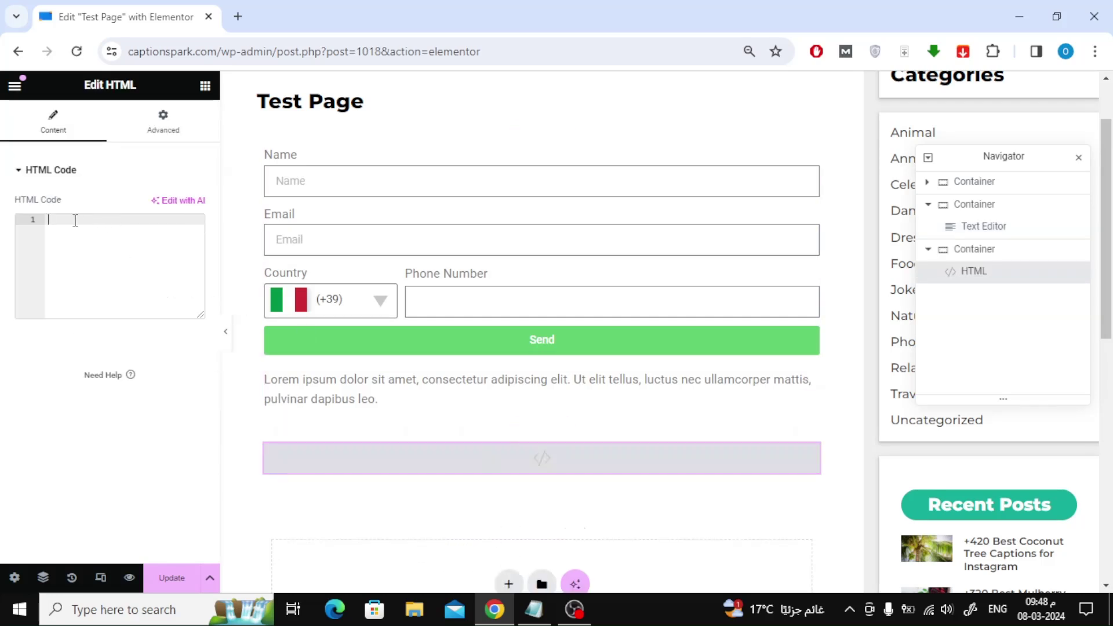
left_click(535, 609)
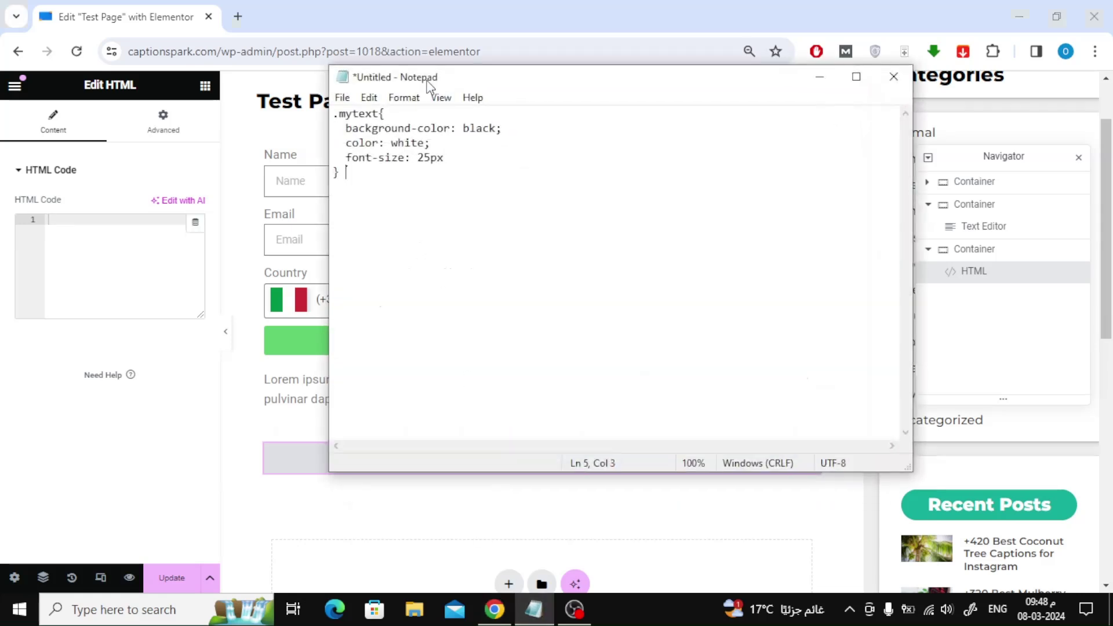
- Copy the .mytext CSS rules from Notepad into the HTML widget's code field
left_click_drag(434, 82, 420, 176)
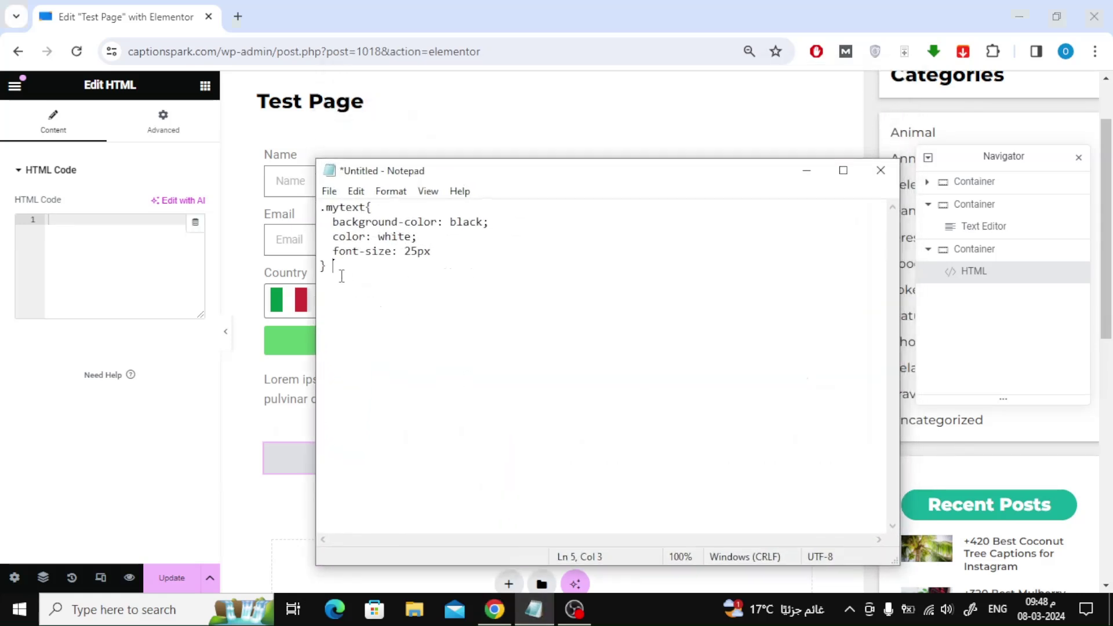
left_click_drag(341, 273, 319, 210)
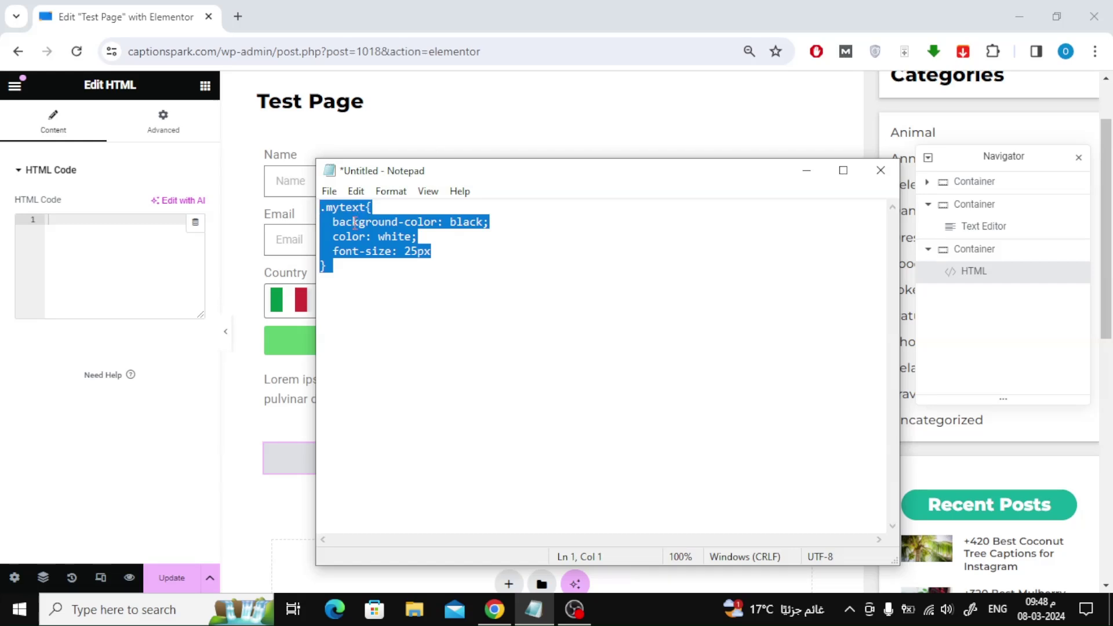
left_click(136, 224)
type(".mytext{   background-color: black;   color: white;   font-size: 25px }")
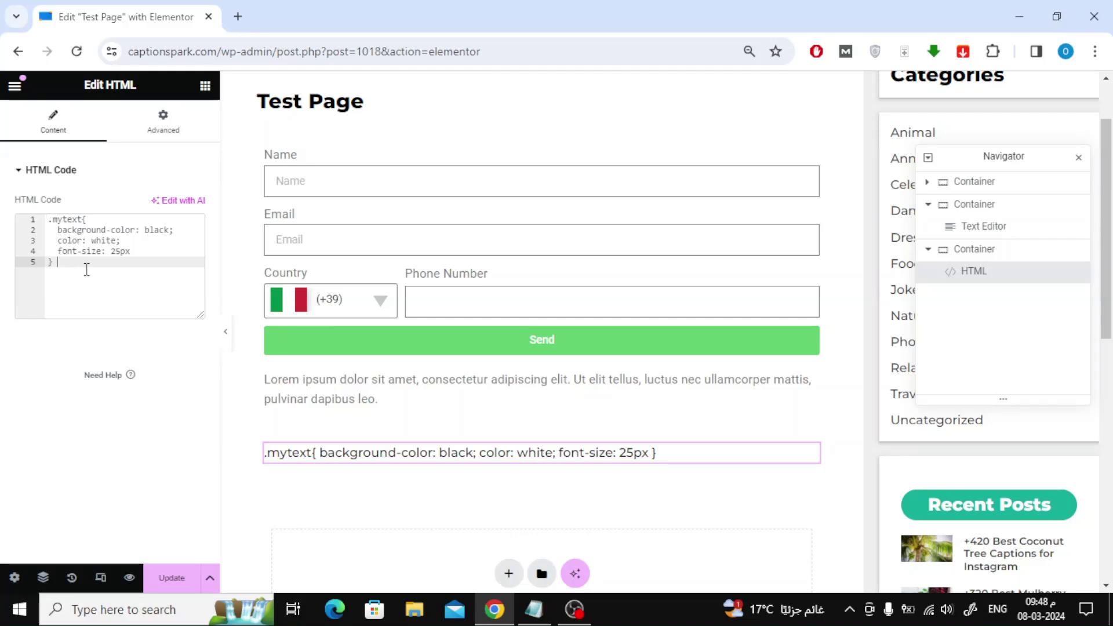
- Wrap the .mytext rules in <style></style> tags, making the text white on black
left_click(48, 220)
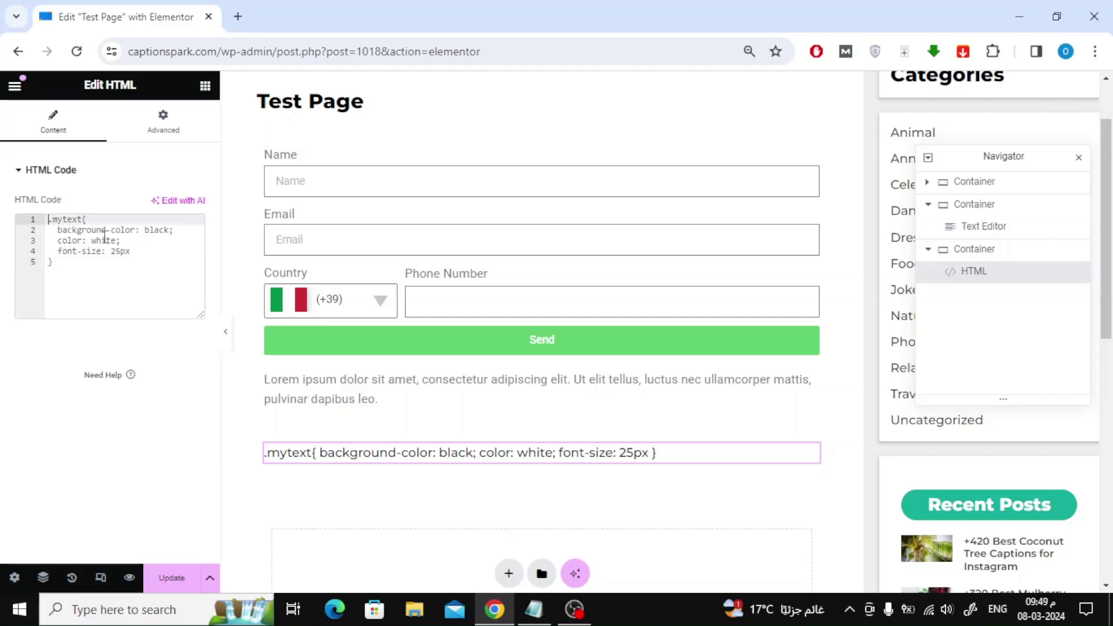
key("Return")
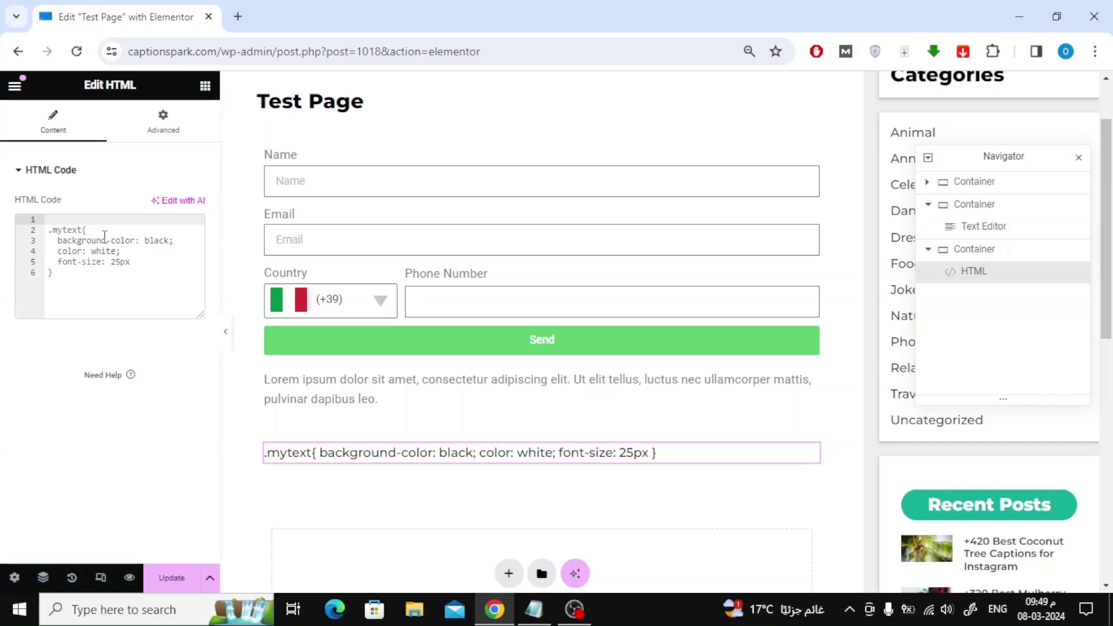
type("<st")
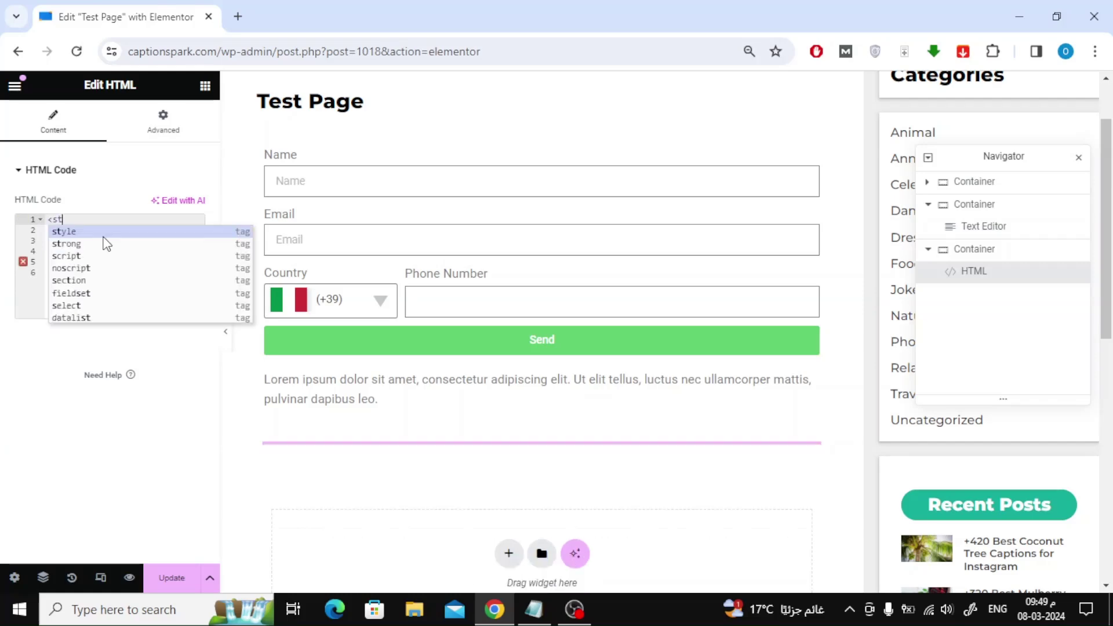
left_click(113, 231)
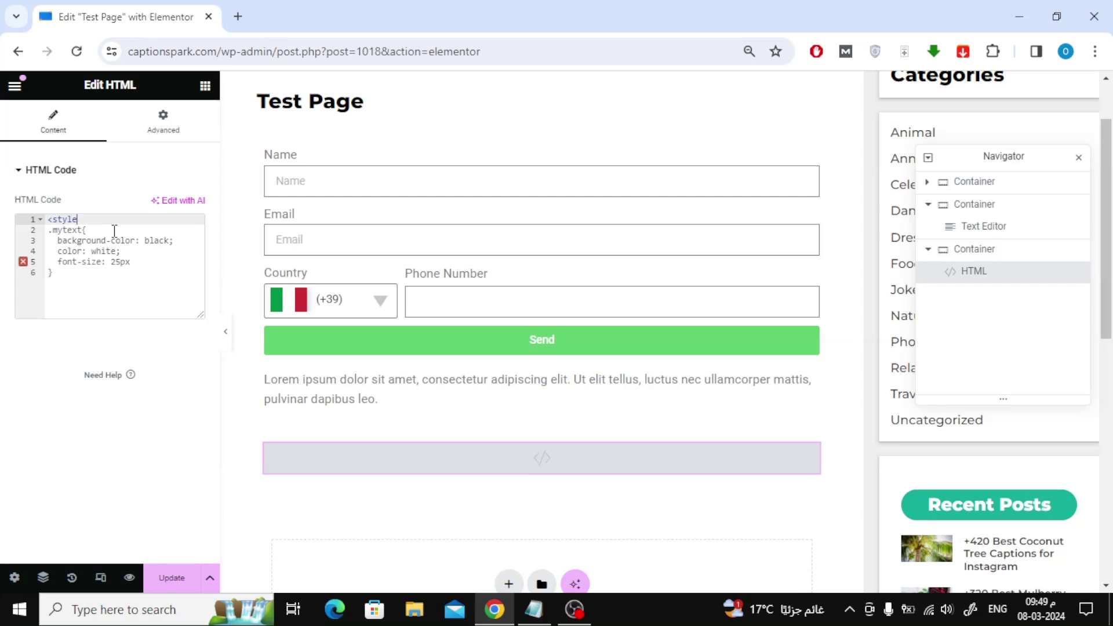
type(">")
key("Return")
key("Return")
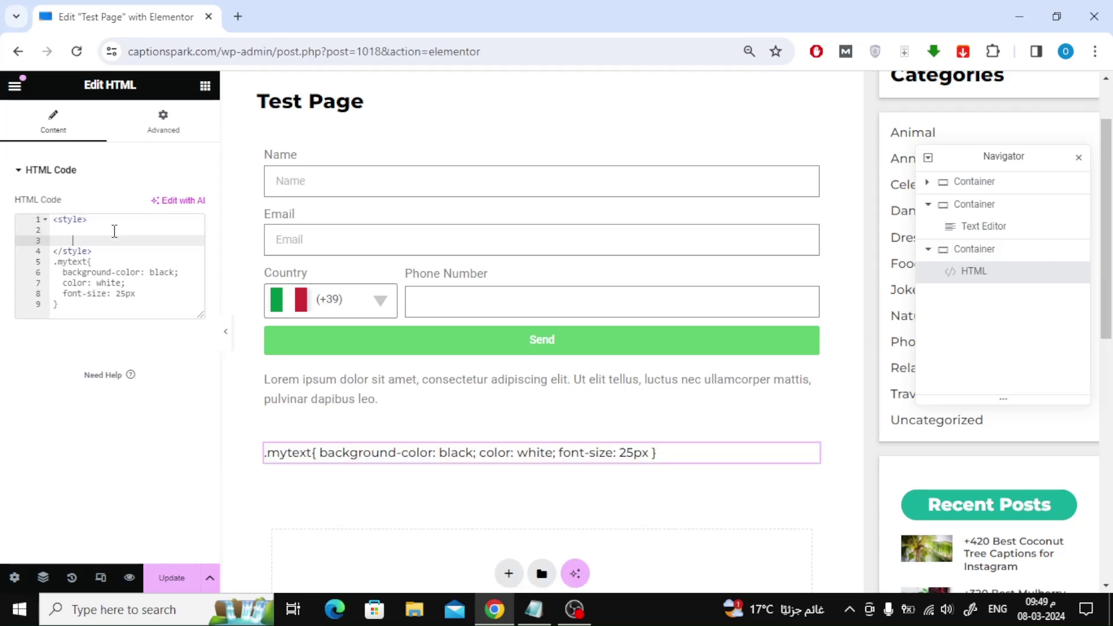
left_click_drag(75, 306, 54, 262)
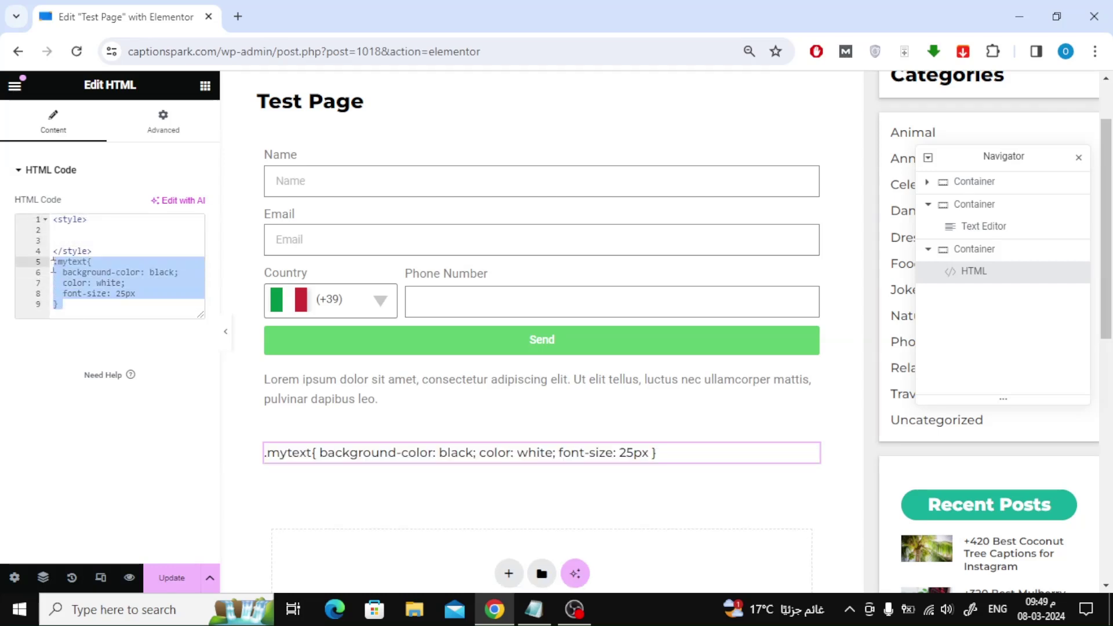
key("ctrl+x")
key("Up")
key("Up")
key("Up")
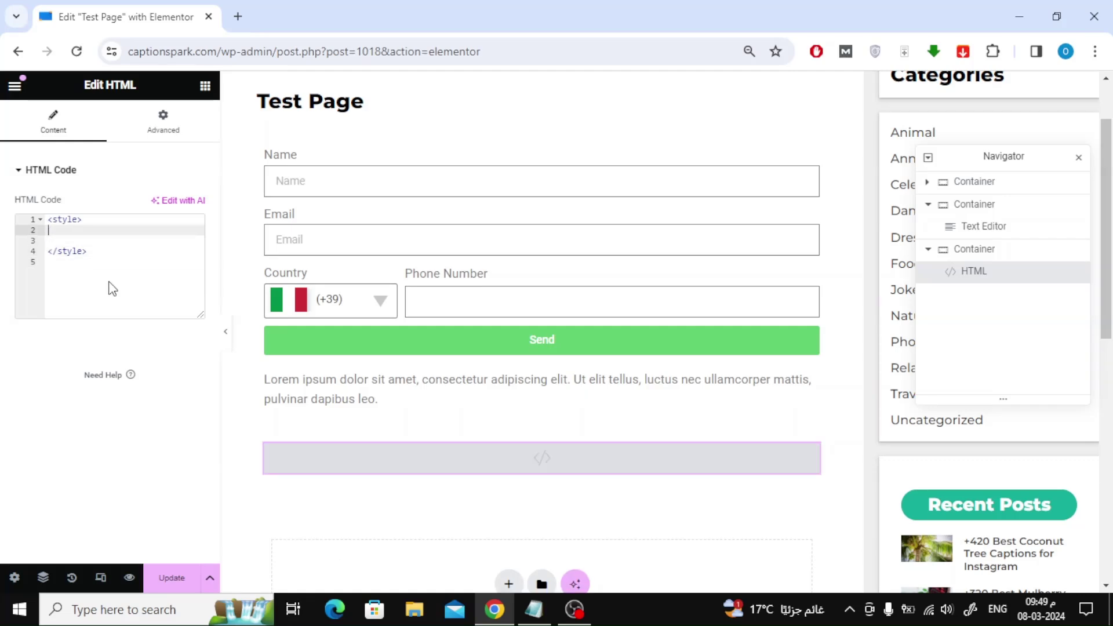
key("ctrl+v")
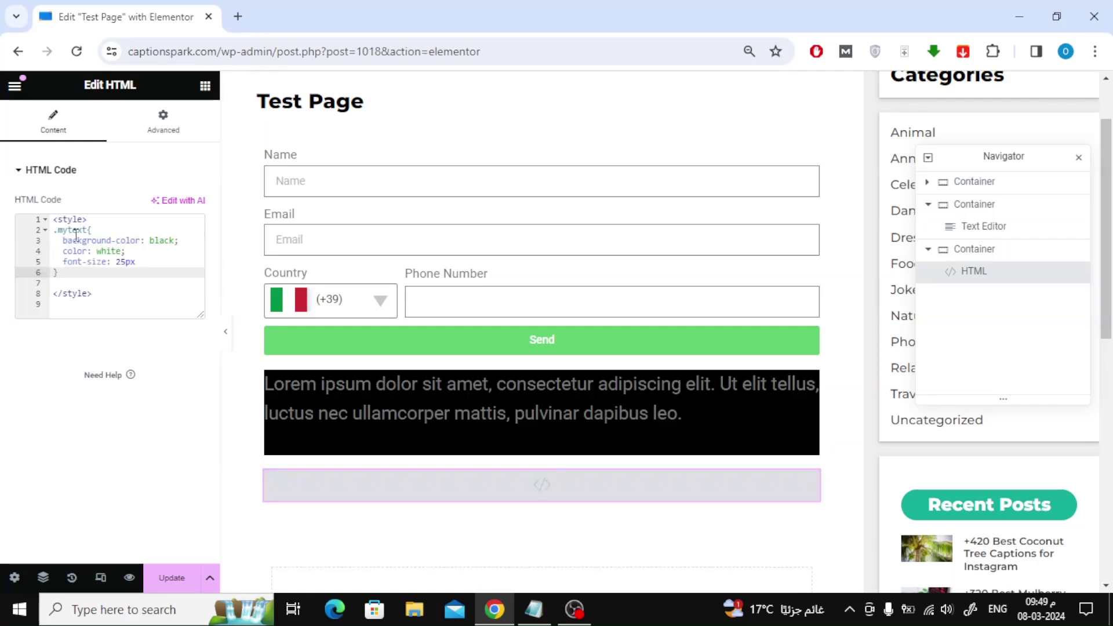
mouse_move(537, 388)
mouse_move(542, 483)
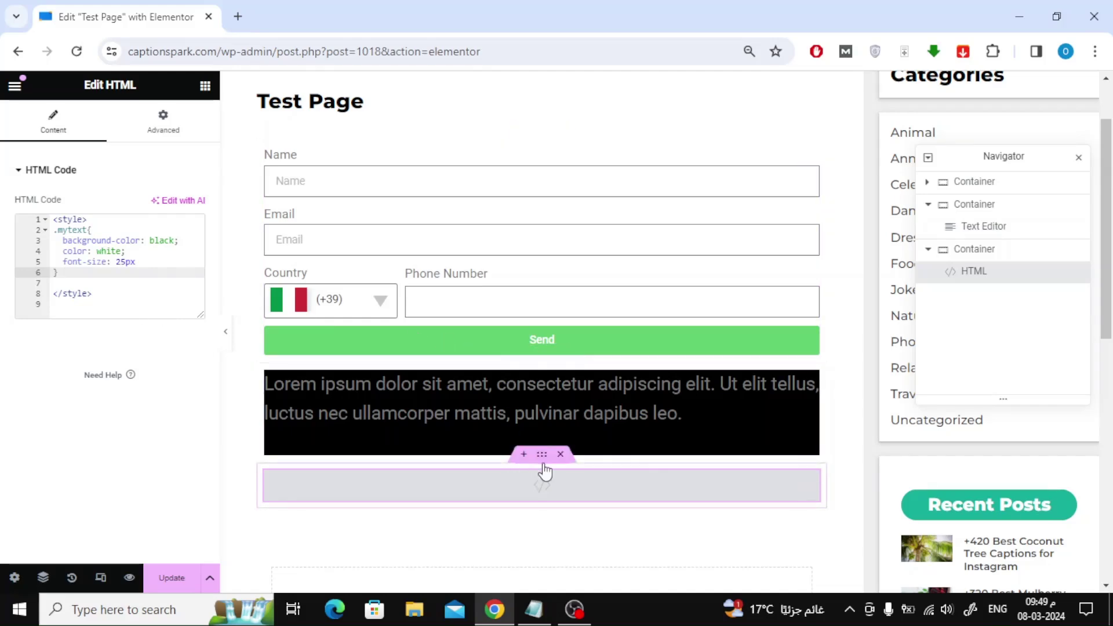
- Delete the HTML widget and open the text container's Advanced settings
left_click(560, 454)
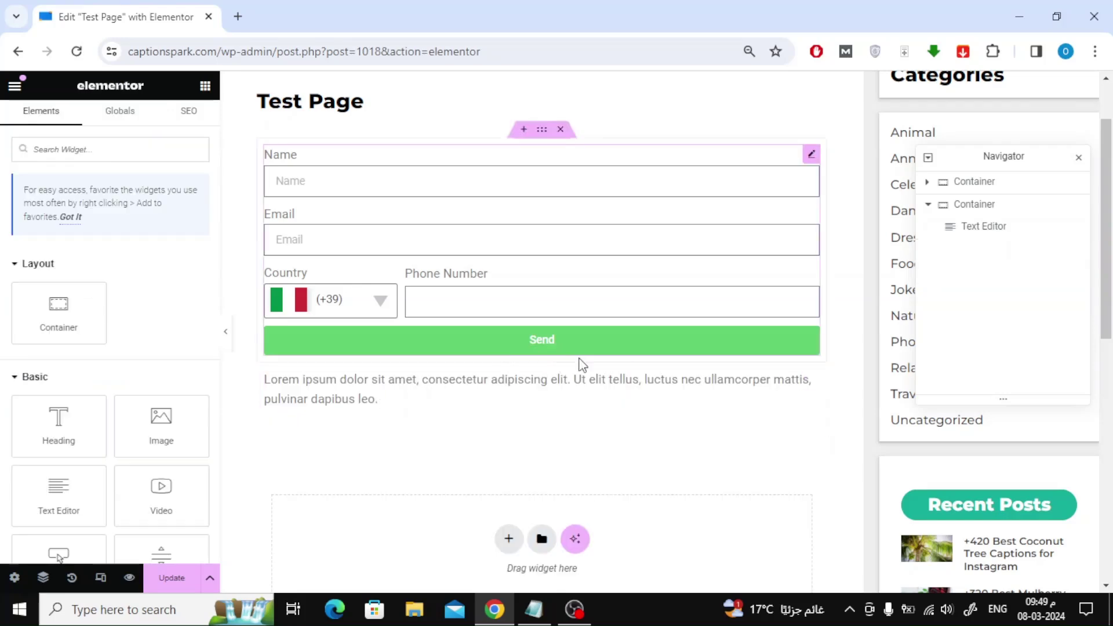
left_click(541, 355)
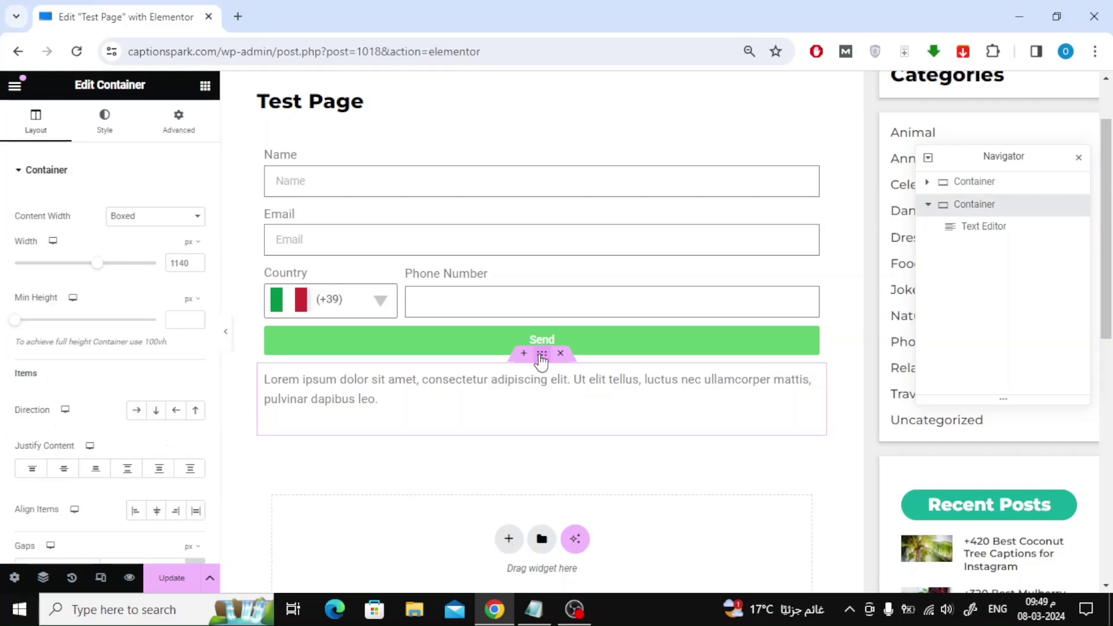
left_click(179, 123)
scroll(145, 252, "down", 2)
scroll(145, 252, "down", 1)
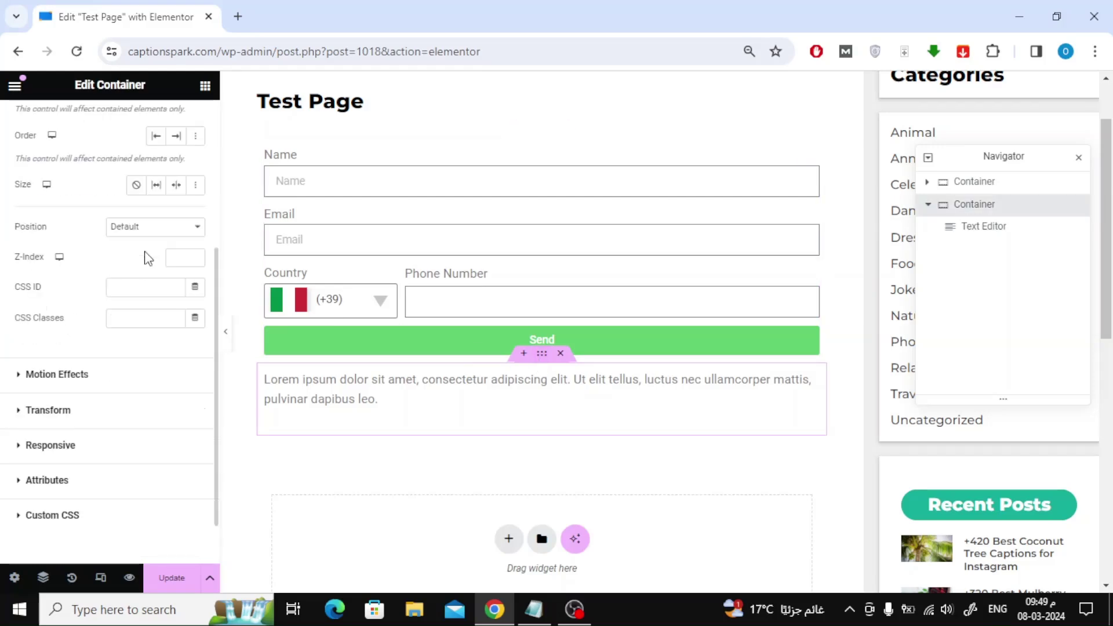
scroll(145, 252, "down", 1)
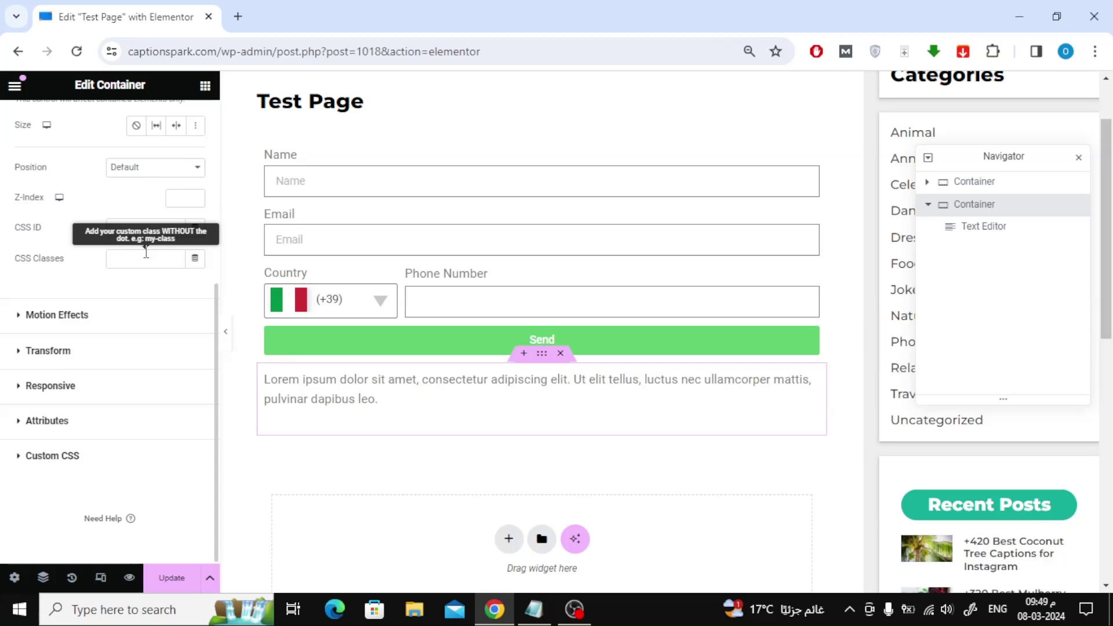
- Paste the .mytext rules into the container's Custom CSS section
left_click(112, 458)
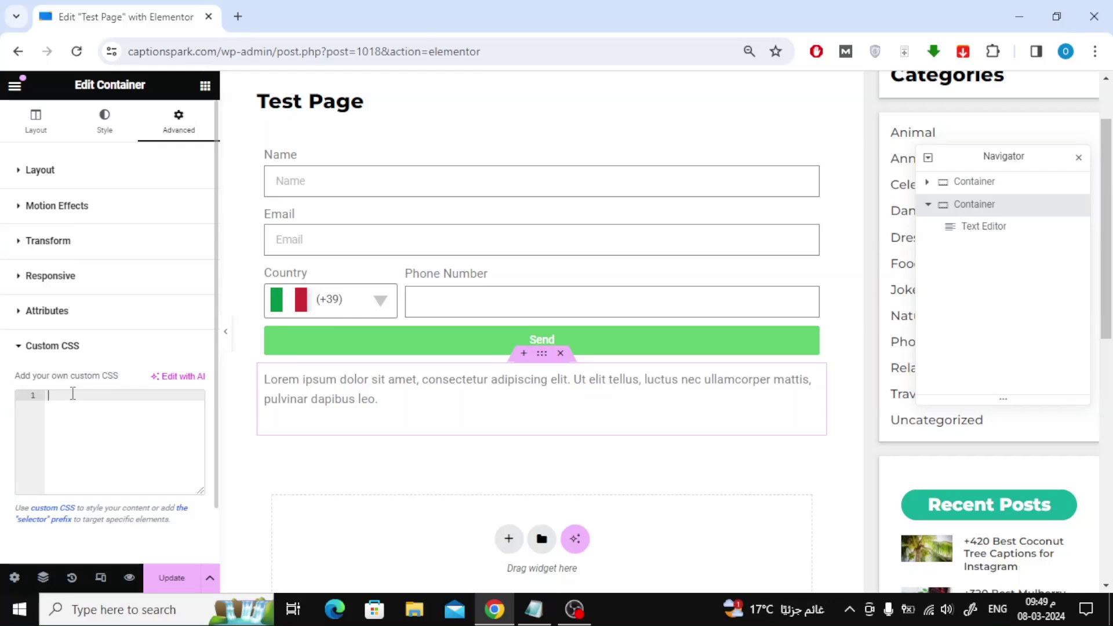
key("ctrl+v")
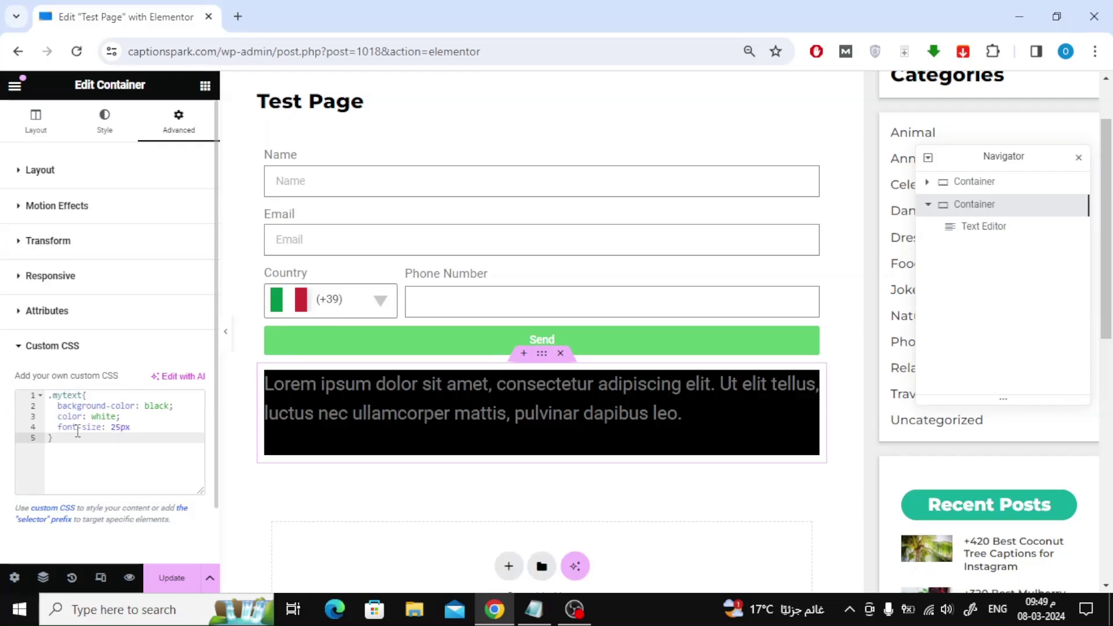